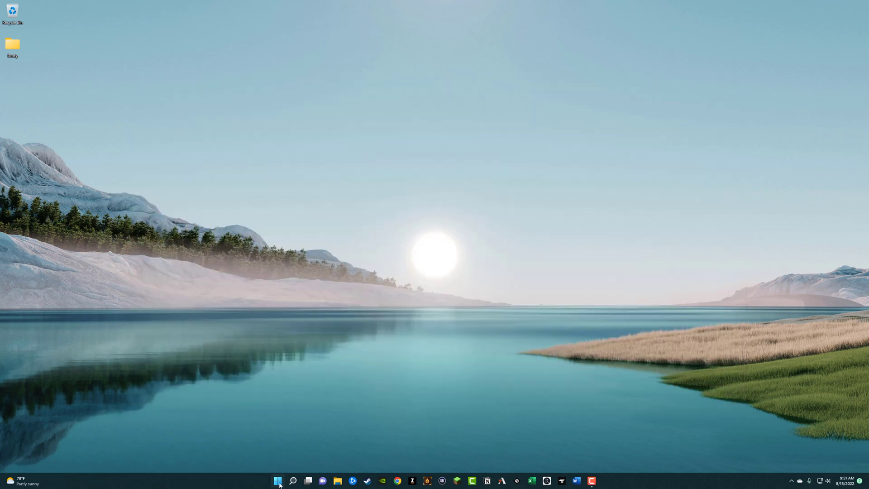
Search the Start menu for 'Sett' and open the Settings app
click(277, 481)
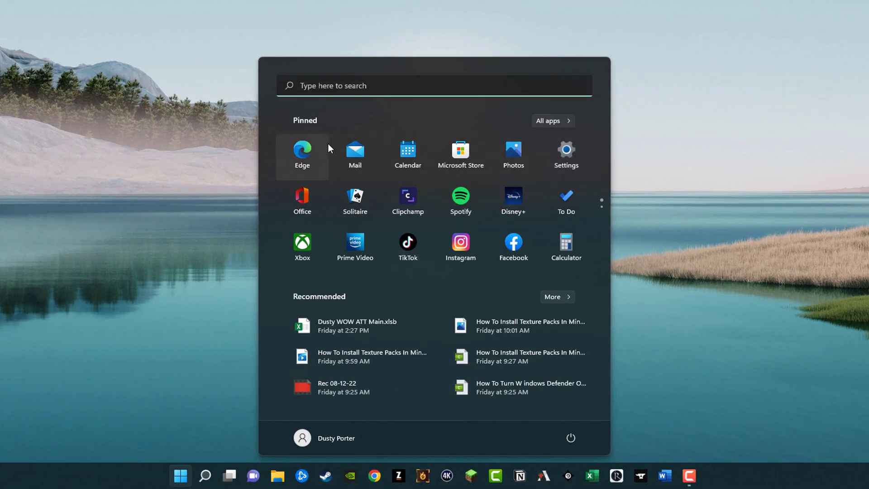
click(354, 86)
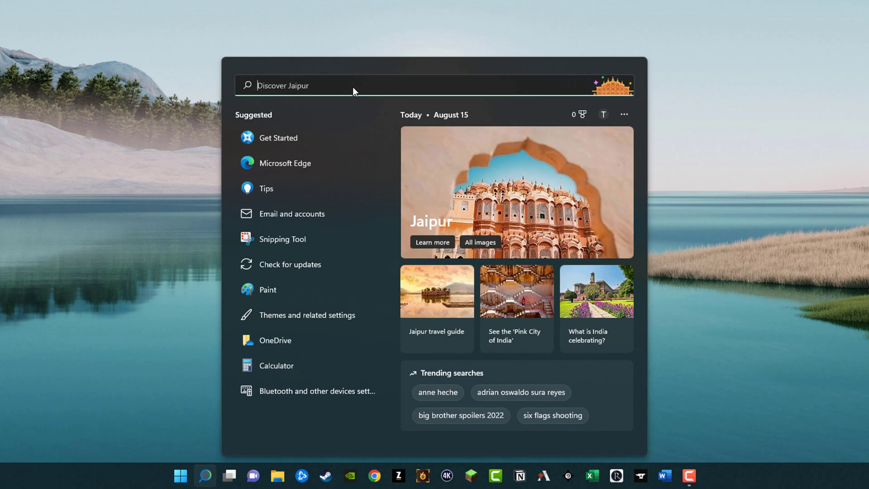
text(Settings)
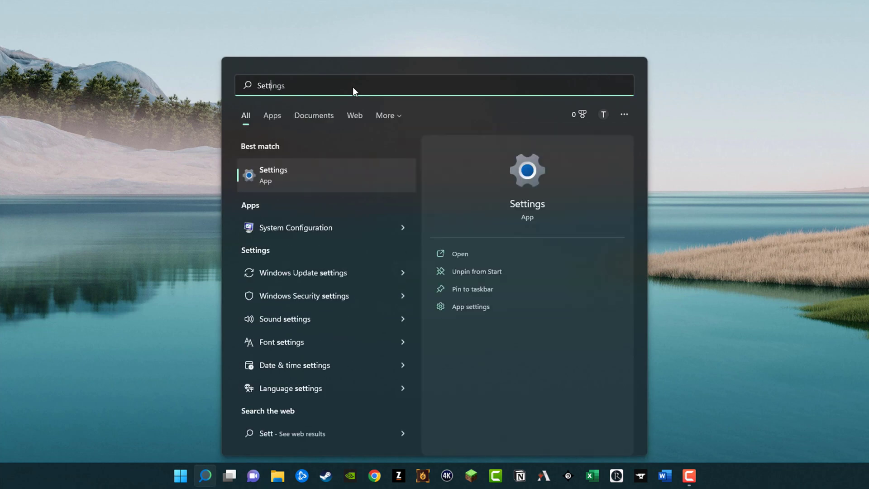
click(298, 180)
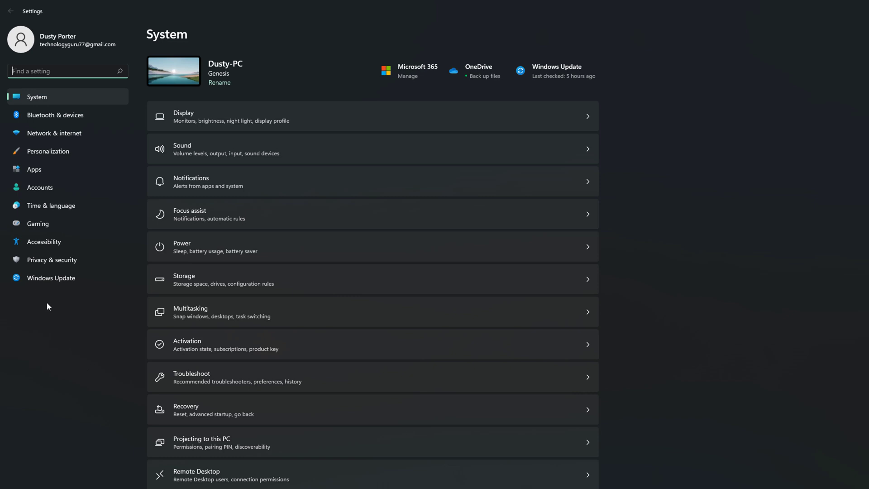
Go to Accounts and open the Family & other users page
click(43, 188)
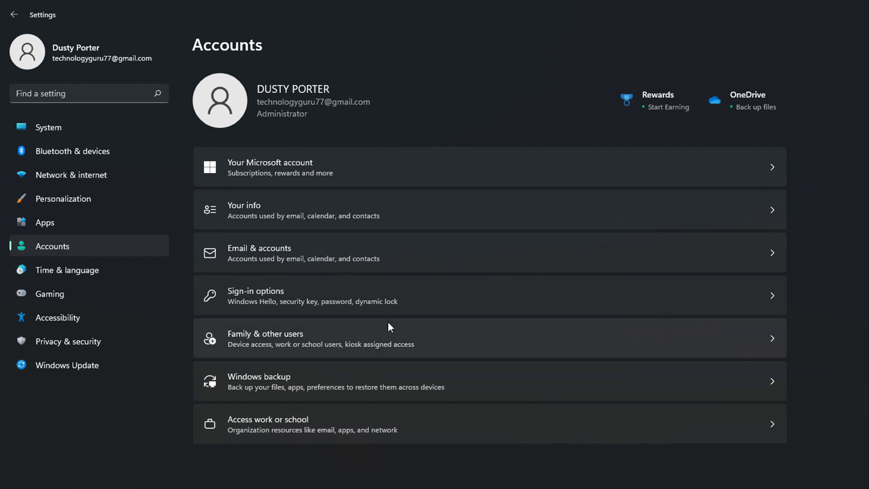
click(440, 324)
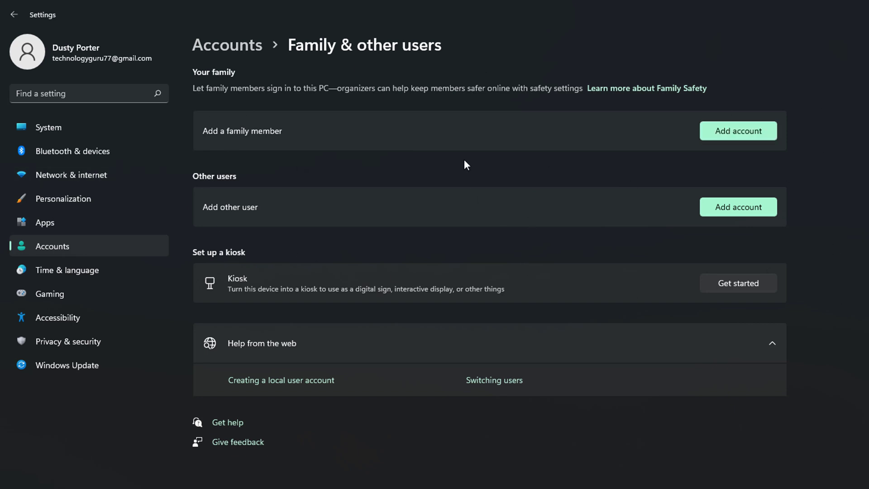
Start adding a family member, then cancel the family sign-up window
click(742, 131)
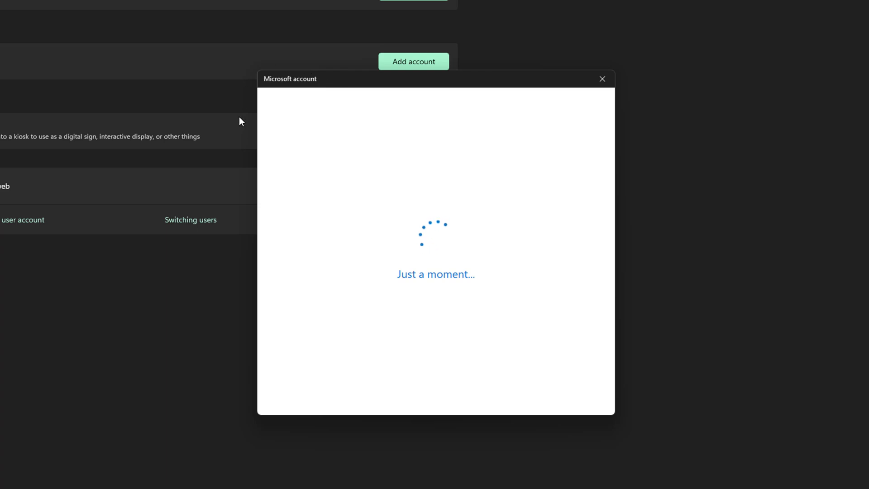
click(363, 239)
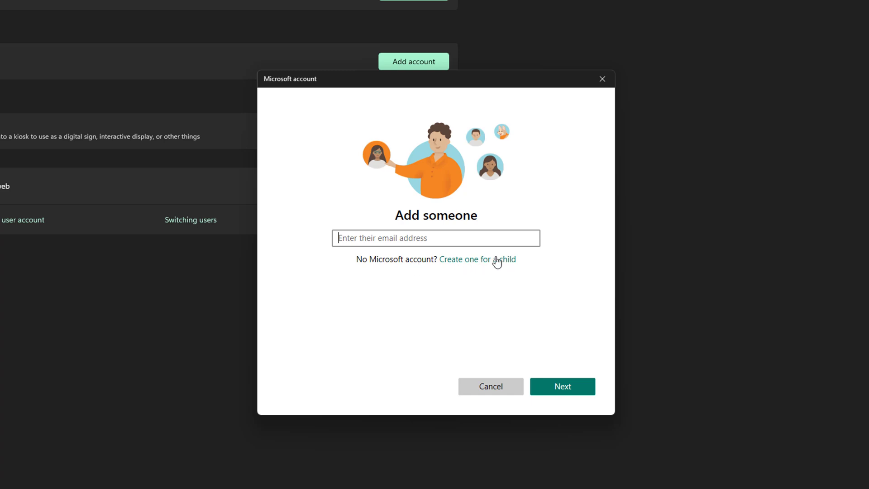
click(604, 80)
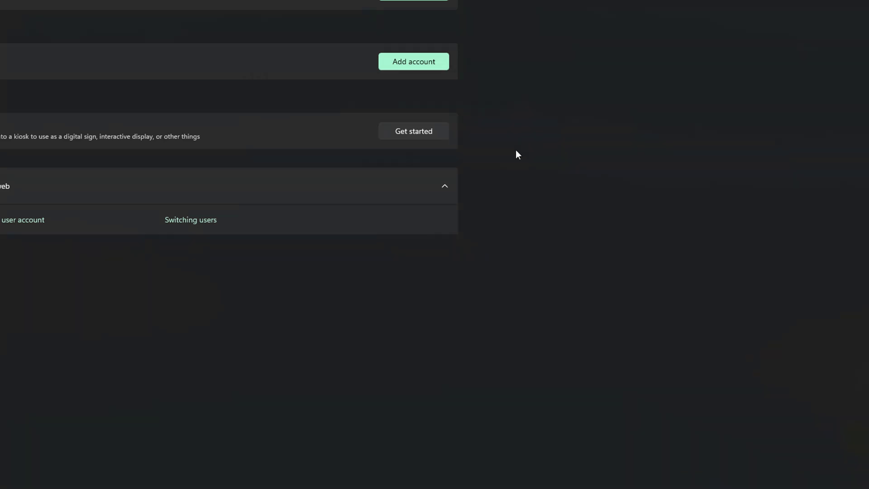
Add another user to this PC without their sign-in information
click(434, 62)
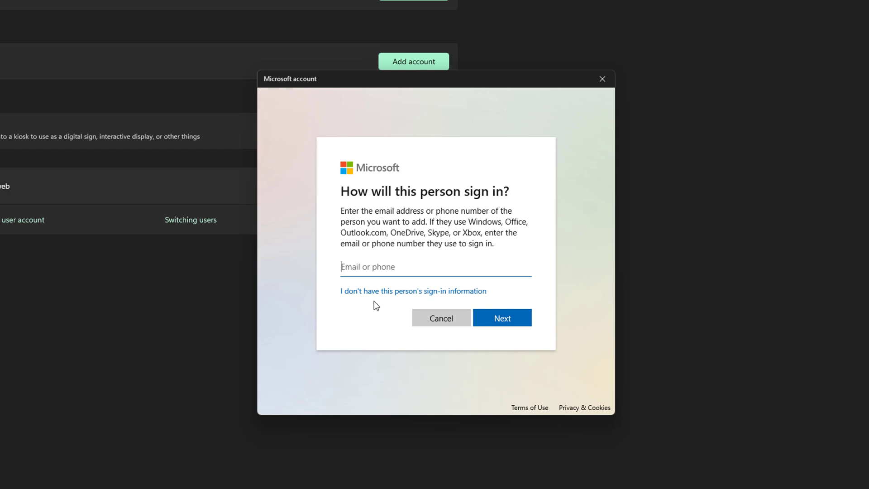
click(383, 292)
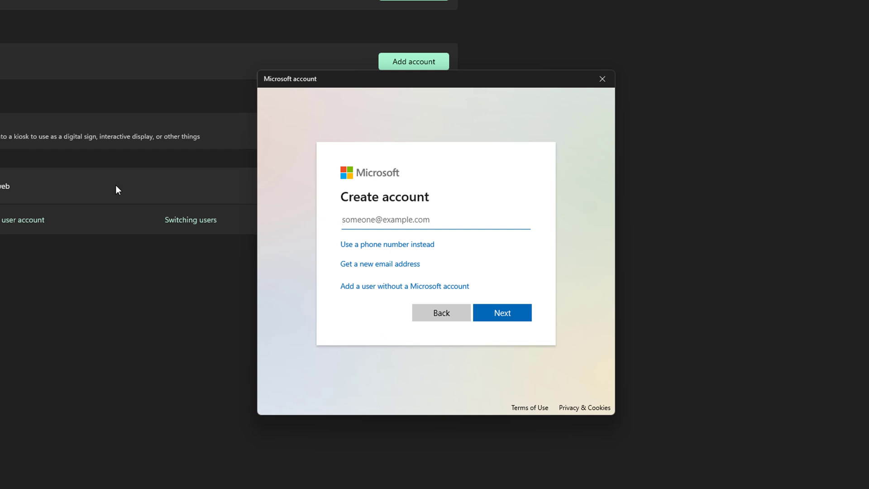
key(Tab)
key(shift+Tab)
Create local user 'Tutorial' without a Microsoft account, with password and security questions
click(389, 287)
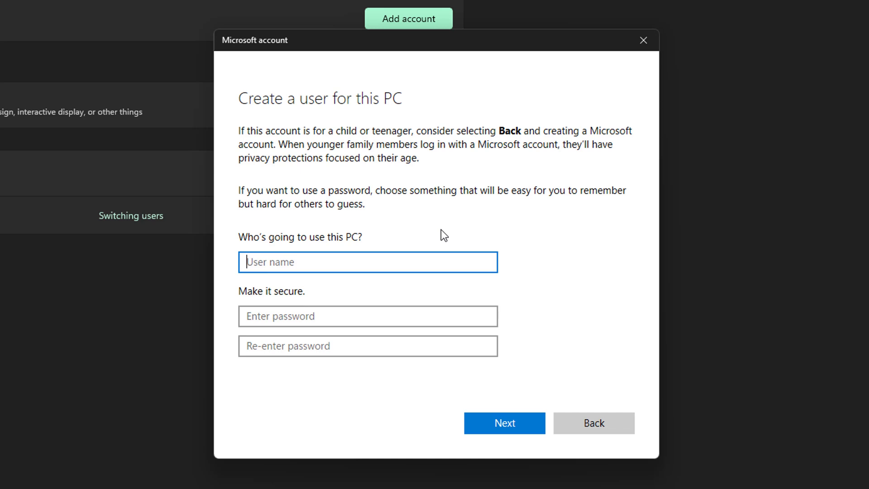
text(Tutorial)
click(295, 322)
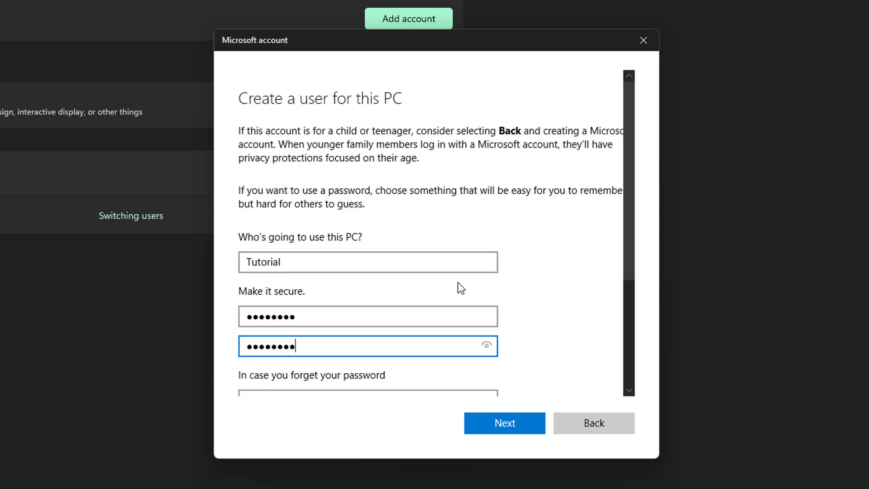
scroll(457, 285, down, 4)
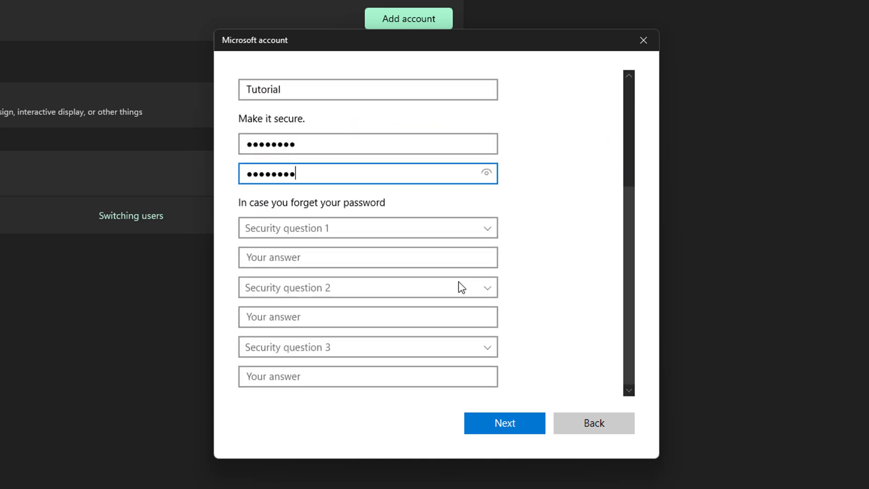
click(380, 231)
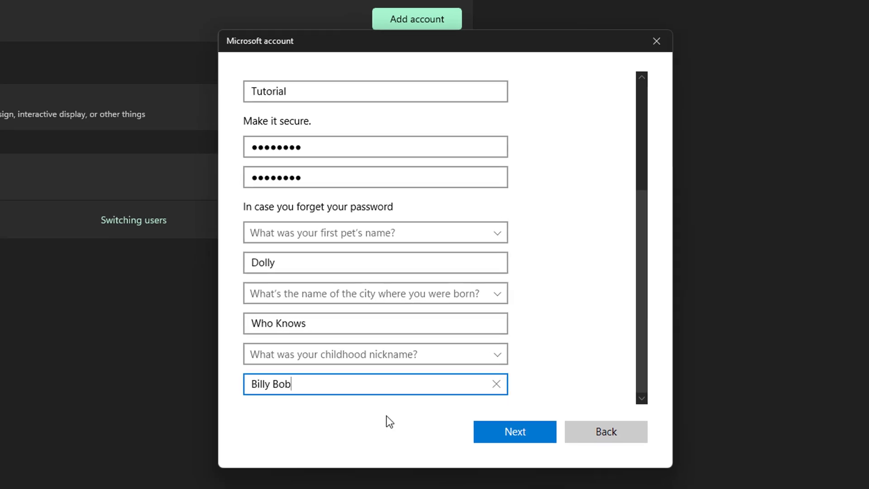
click(533, 436)
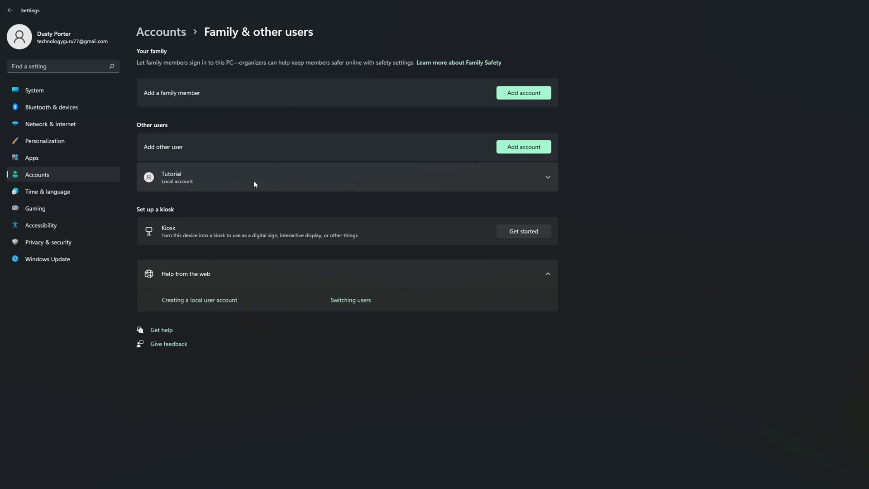
click(336, 488)
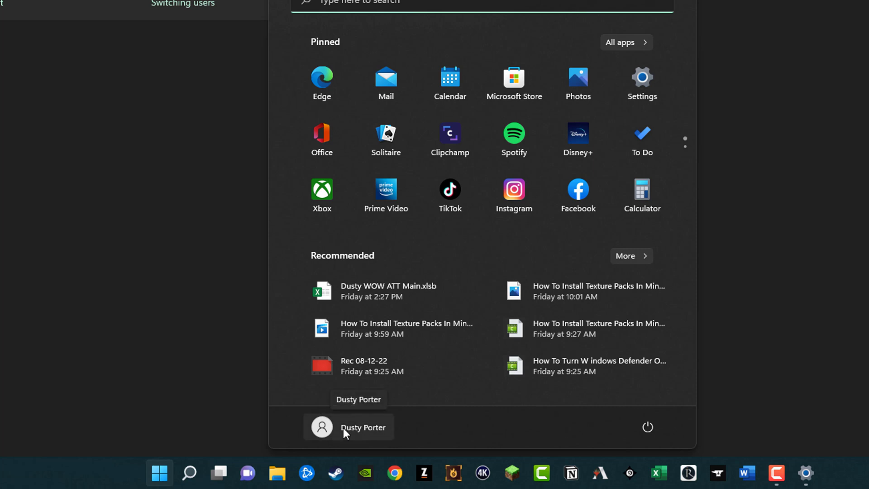
click(345, 429)
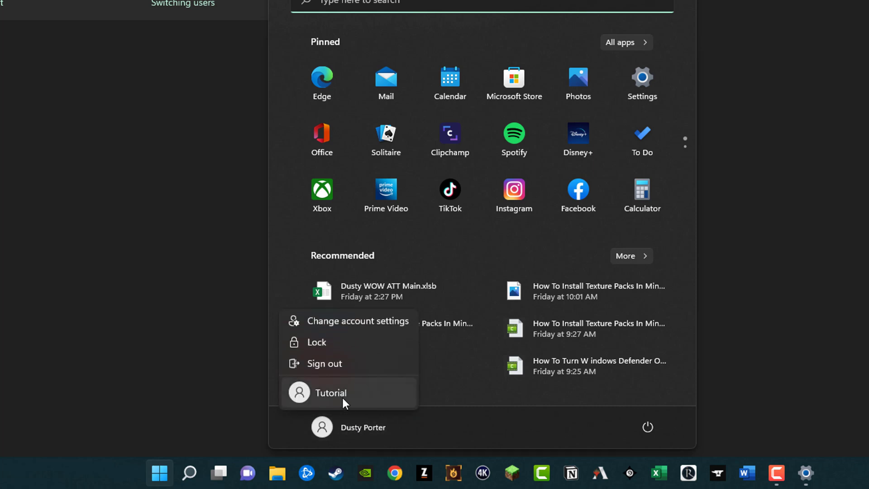
click(203, 296)
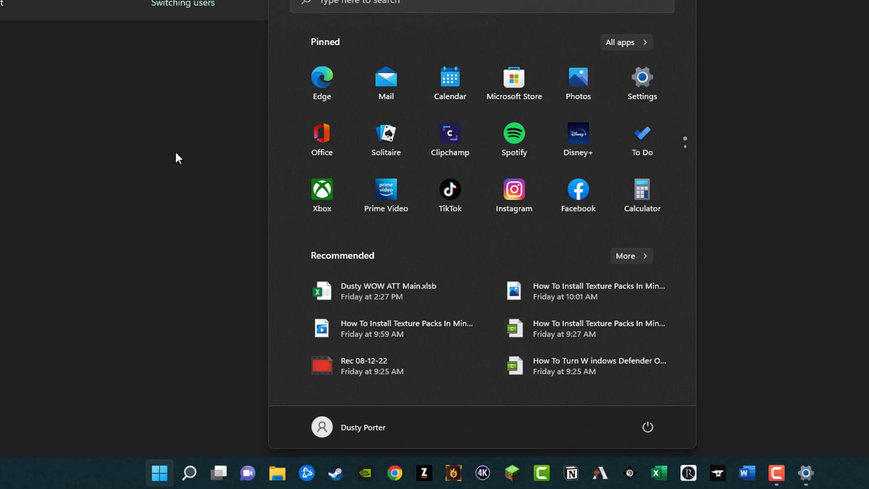
click(361, 426)
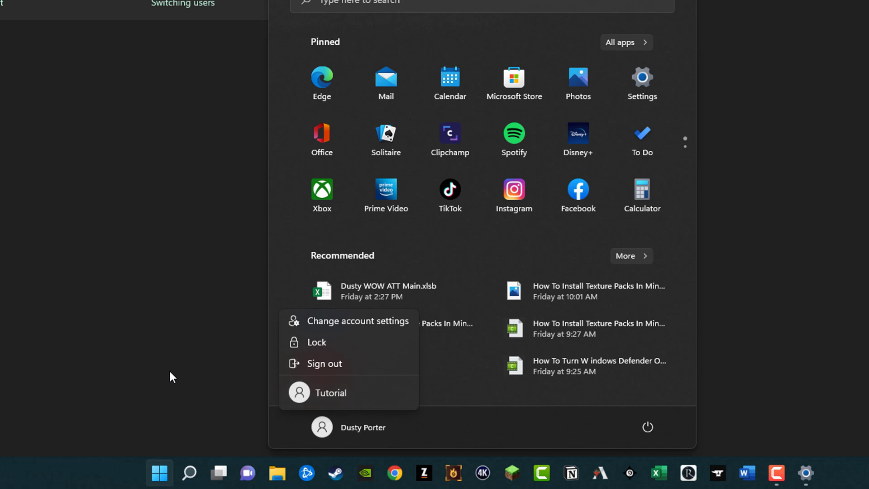
key(Escape)
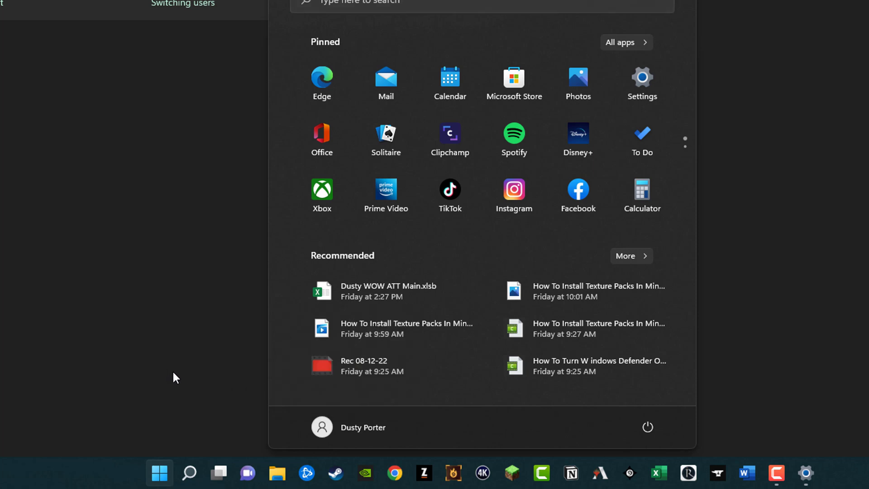
click(350, 428)
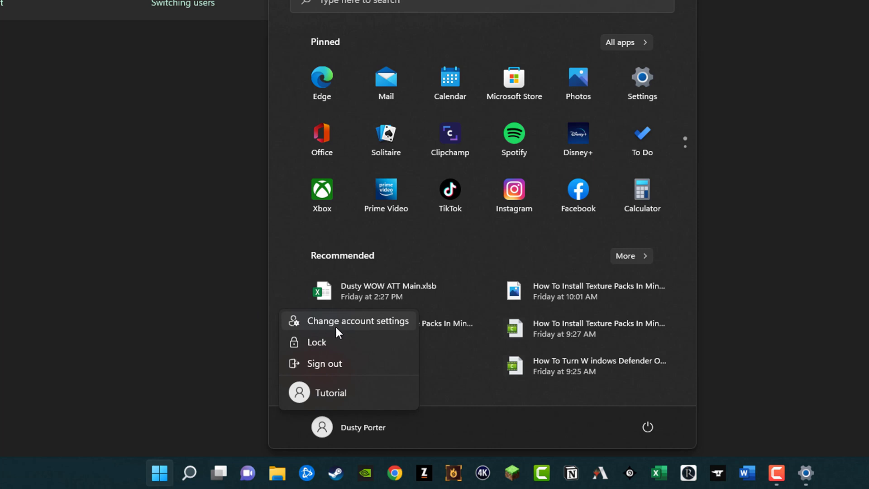
click(162, 207)
click(131, 193)
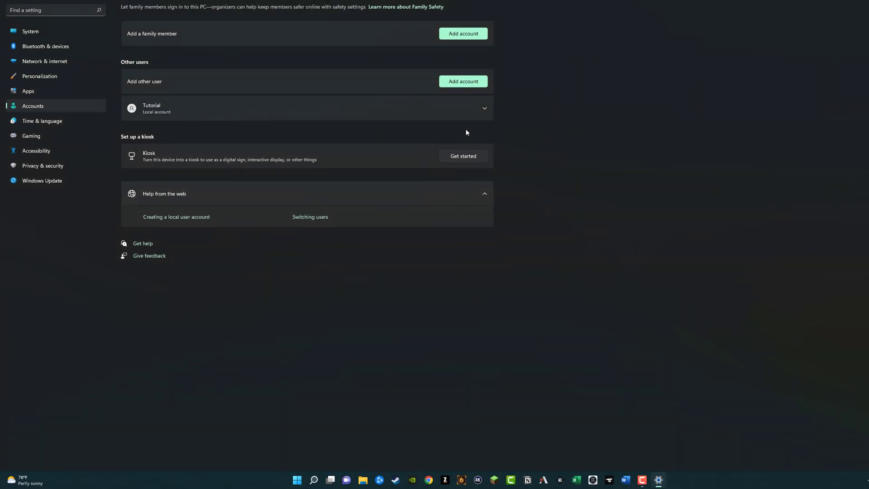
Expand the Tutorial account's options, choose Remove, then cancel the deletion
click(485, 109)
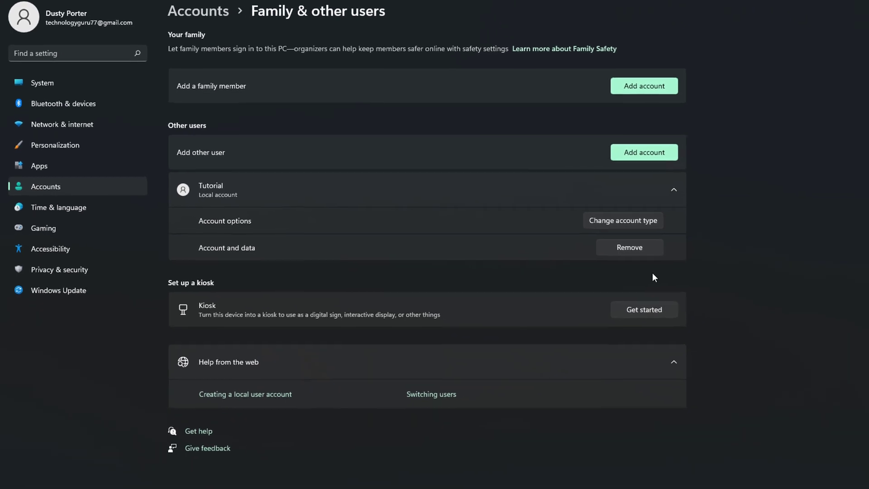
click(623, 245)
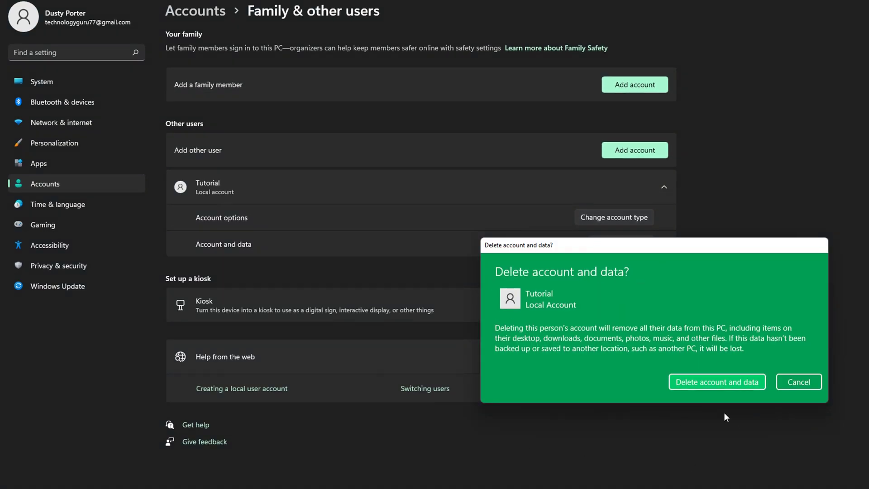
click(814, 381)
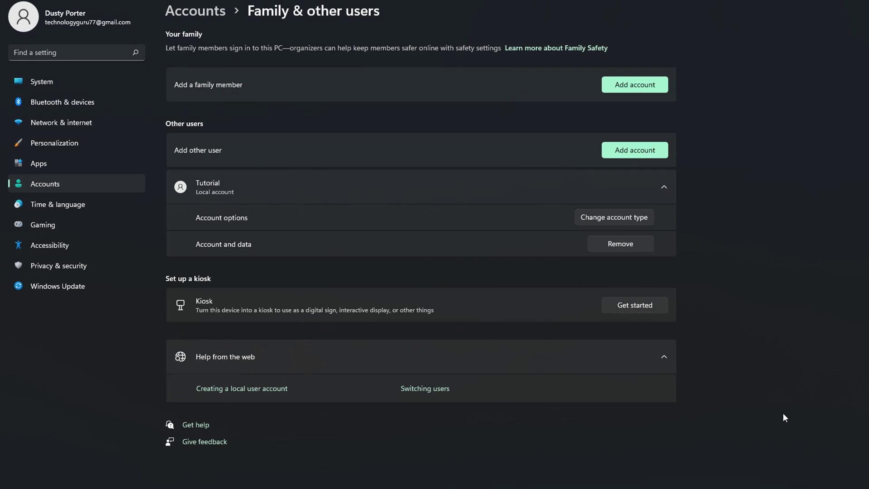